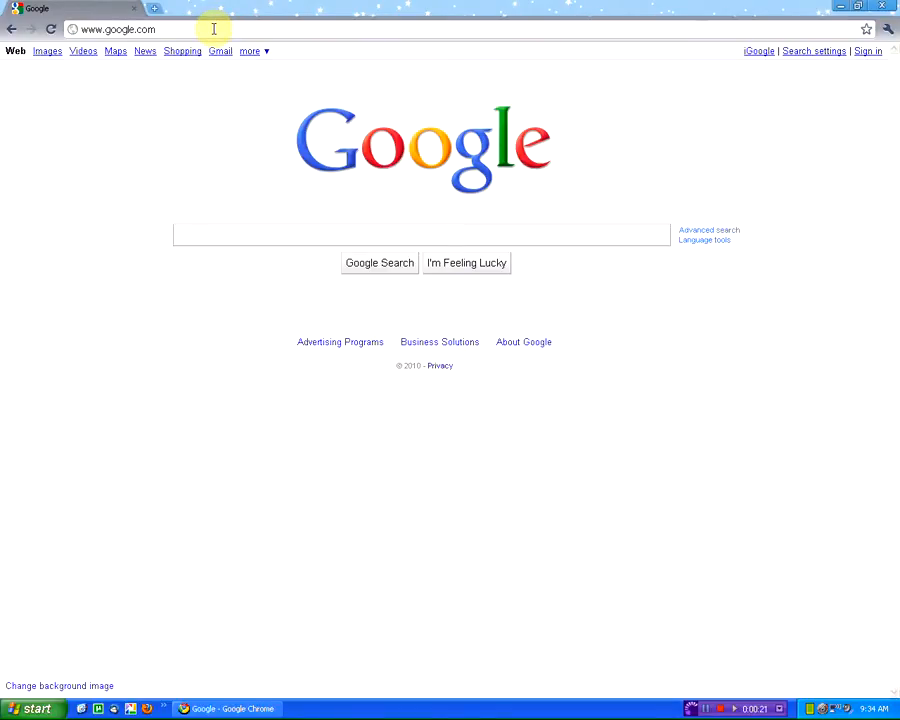
left_click(213, 29)
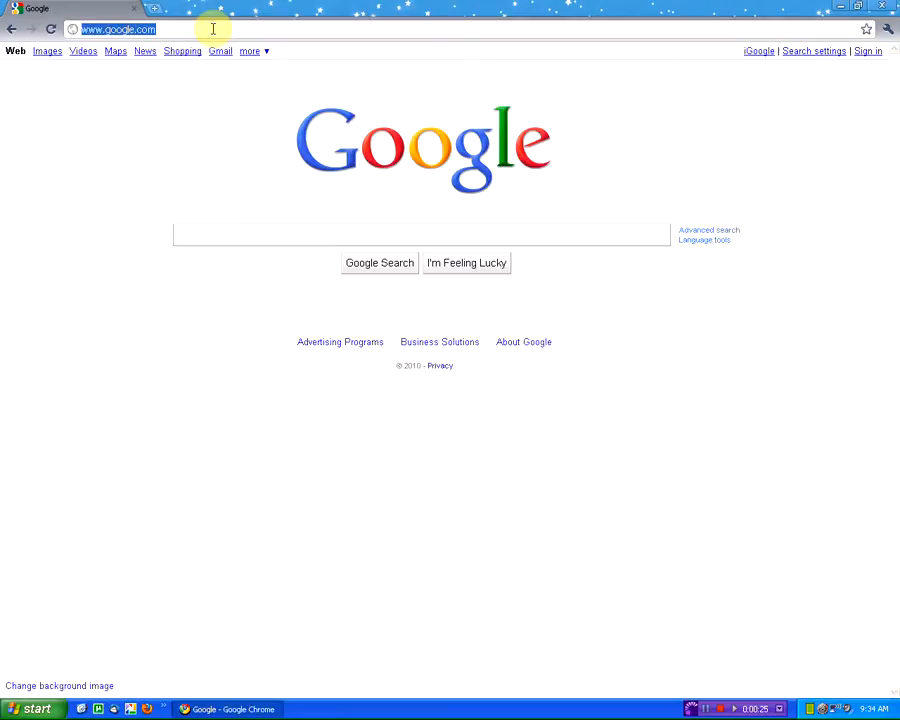
type("www")
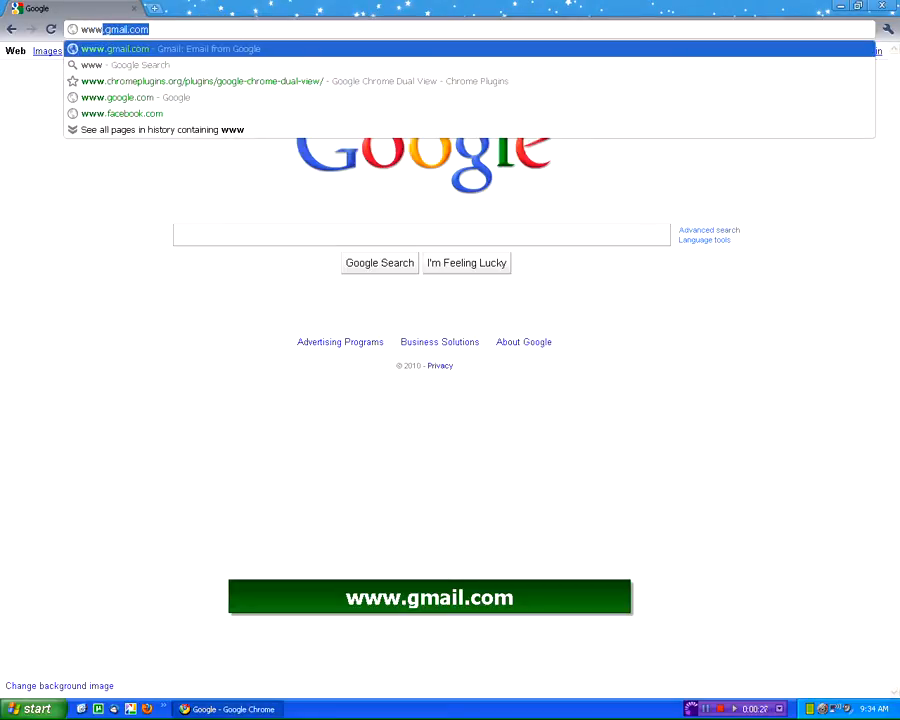
type(".gmail")
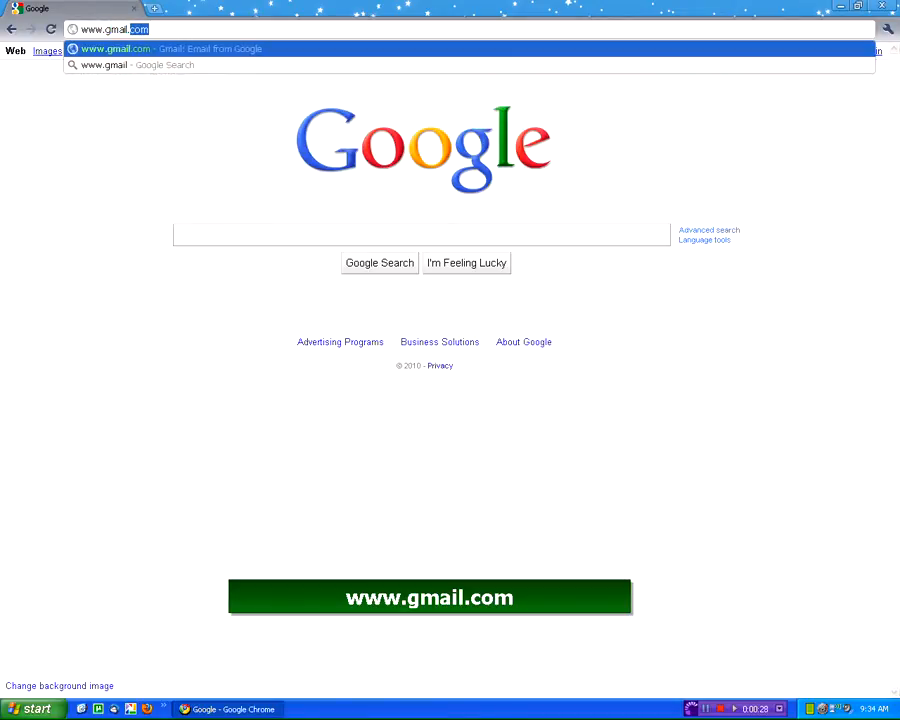
type(".com")
key("Return")
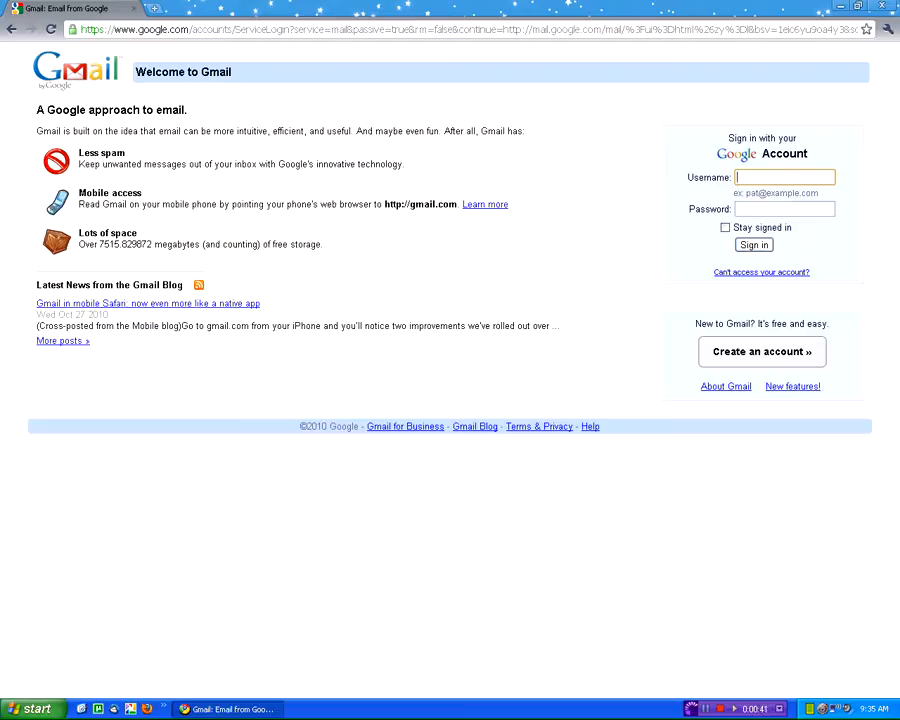
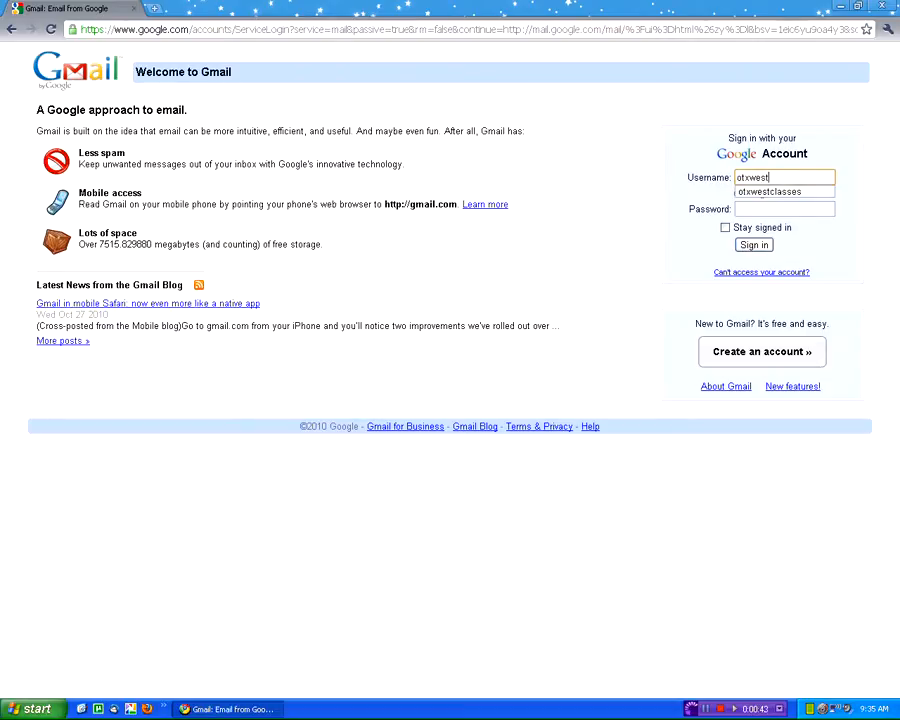
- Enter the class account's username and password and submit them to reach the Inbox
key("Tab")
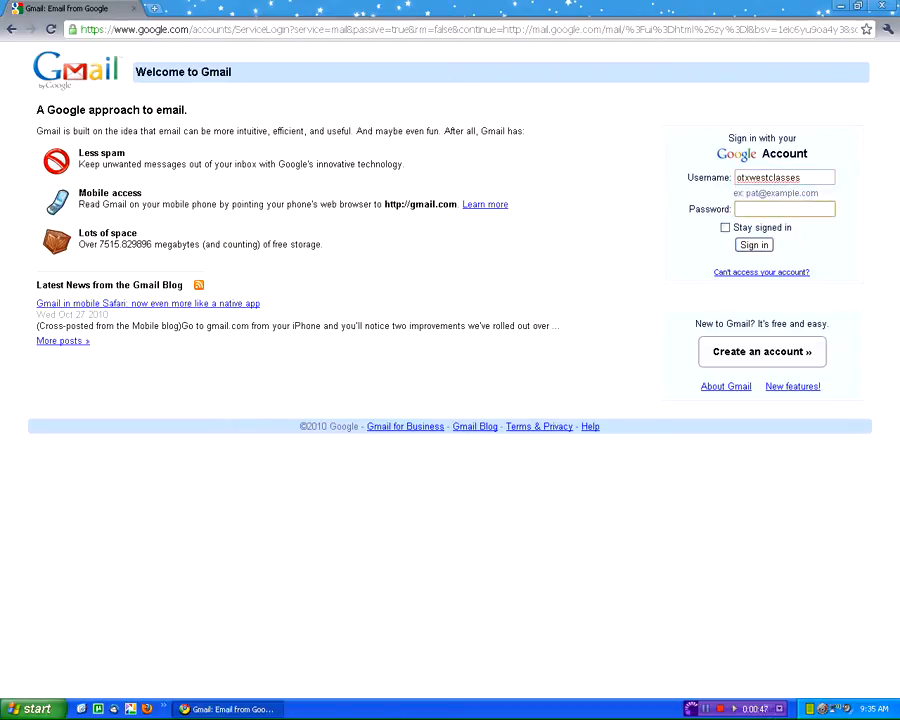
type("•••••••••")
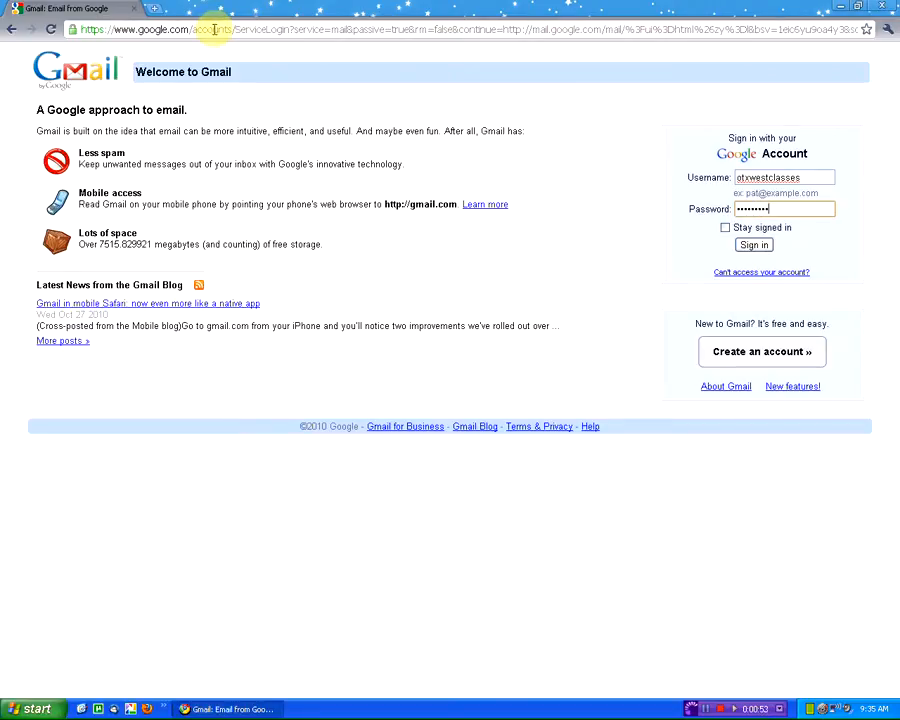
key("Return")
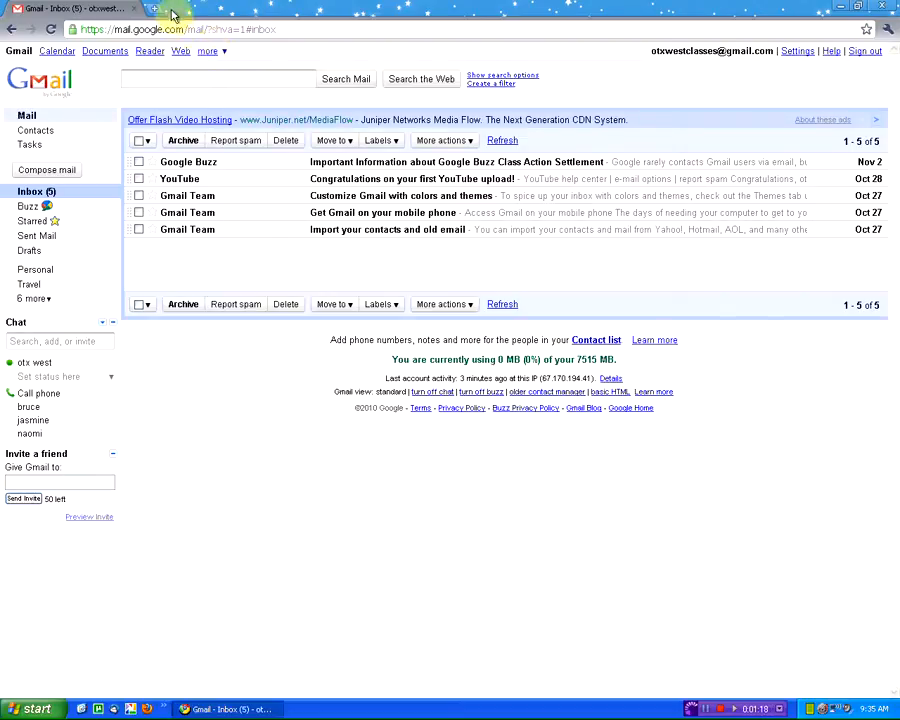
- Start a blank new message with Compose mail
left_click(70, 173)
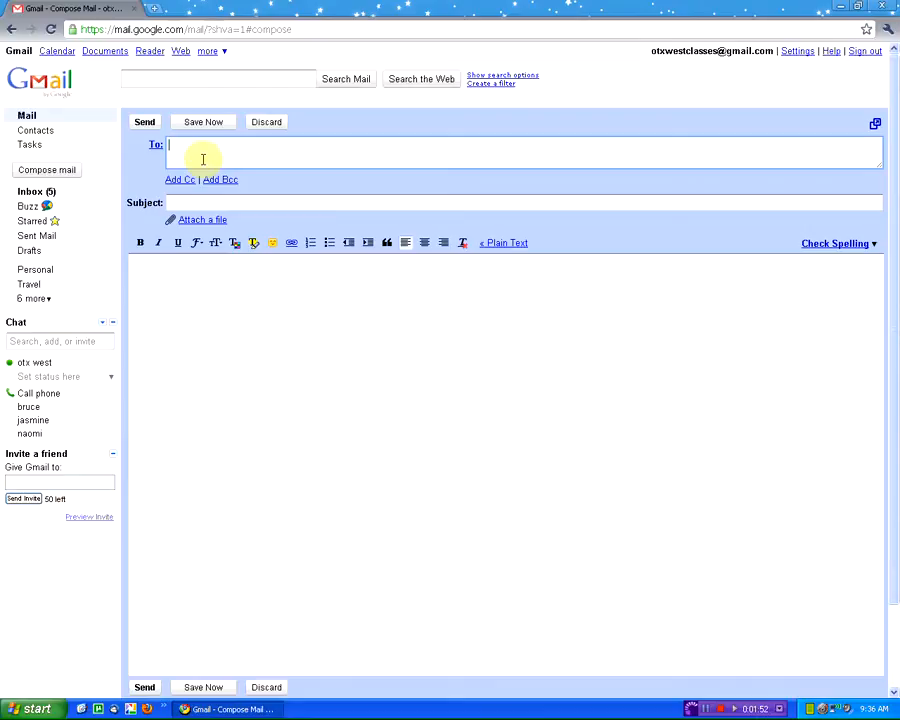
- Add a contact, the class account and the organisation's info e-mail address to the To field
type("jas")
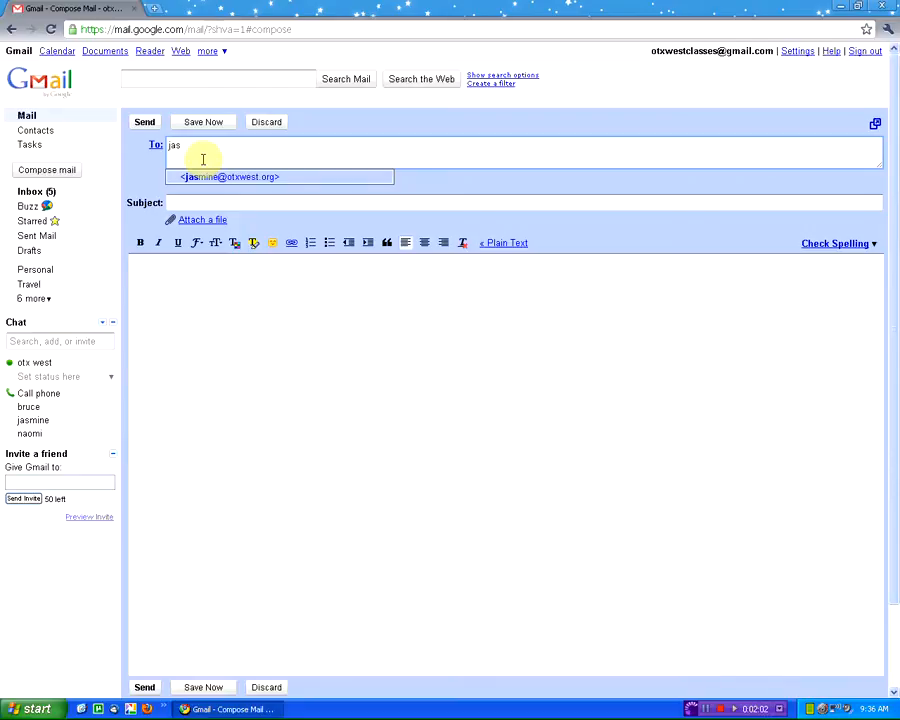
key("Return")
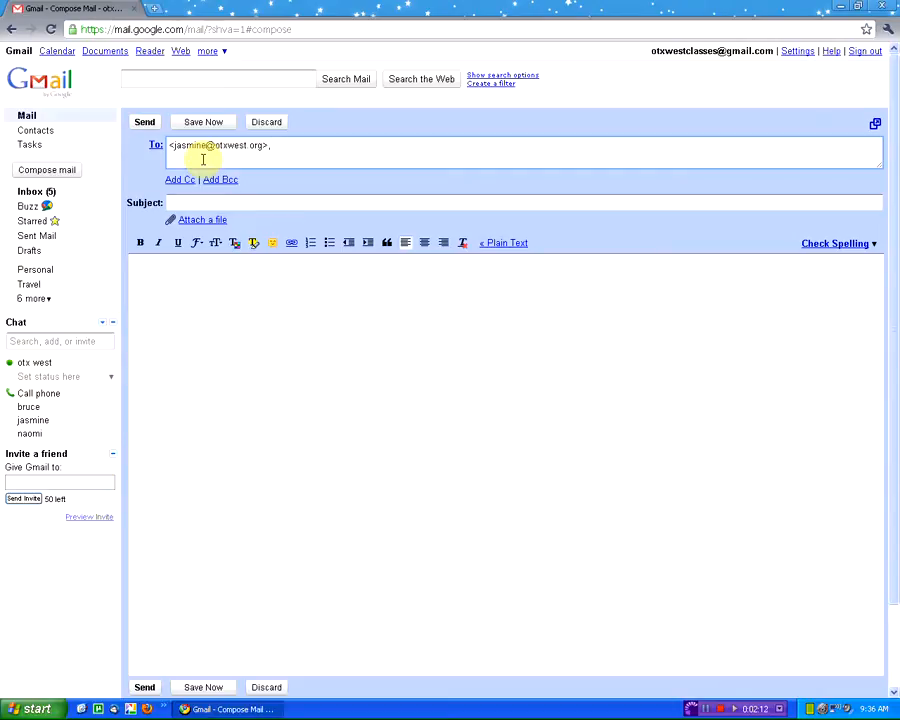
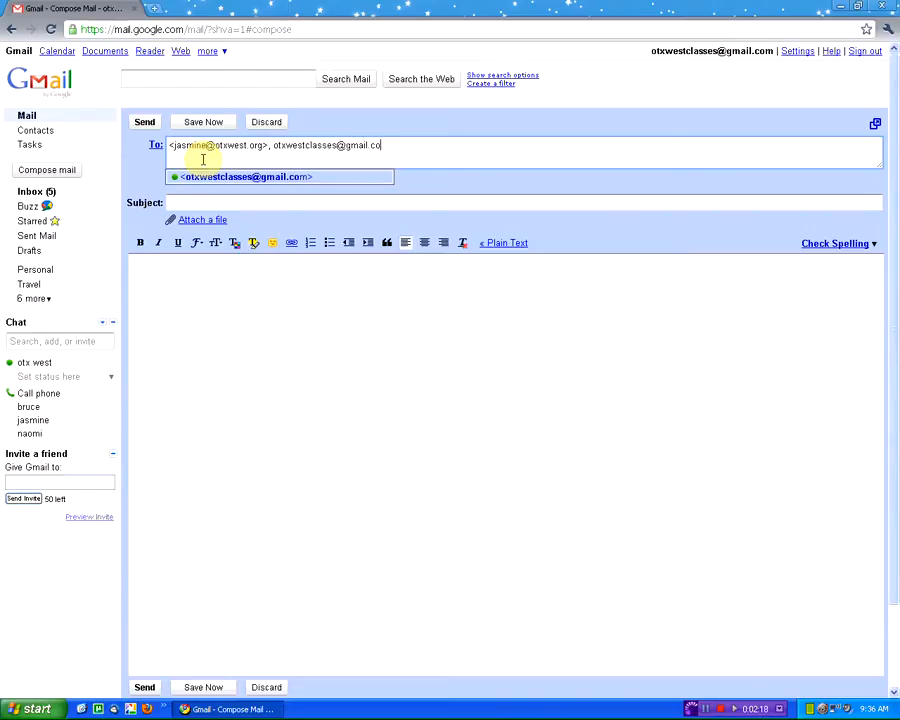
key("Return")
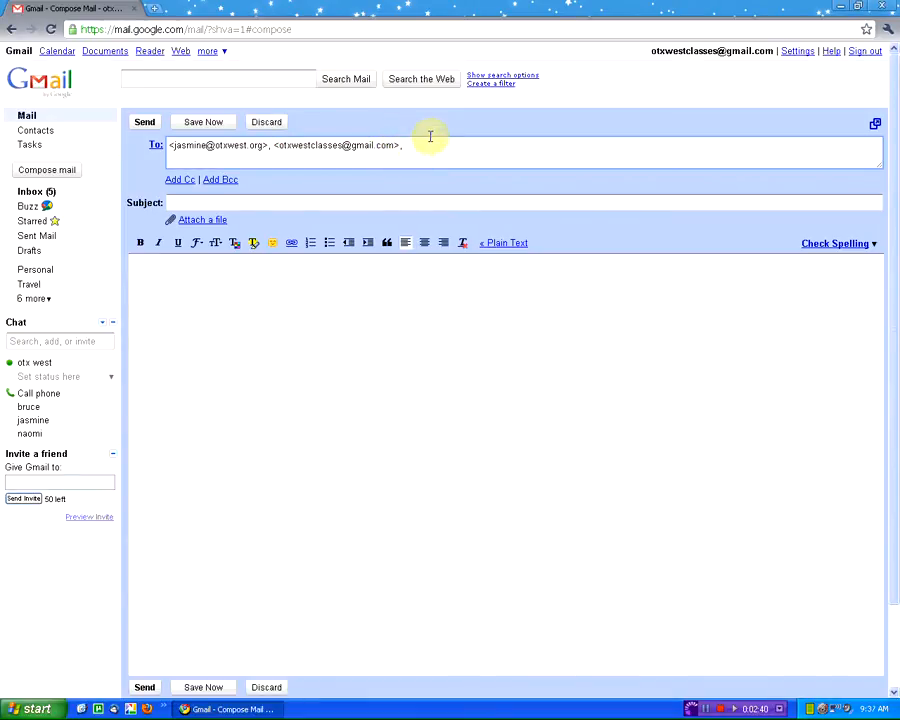
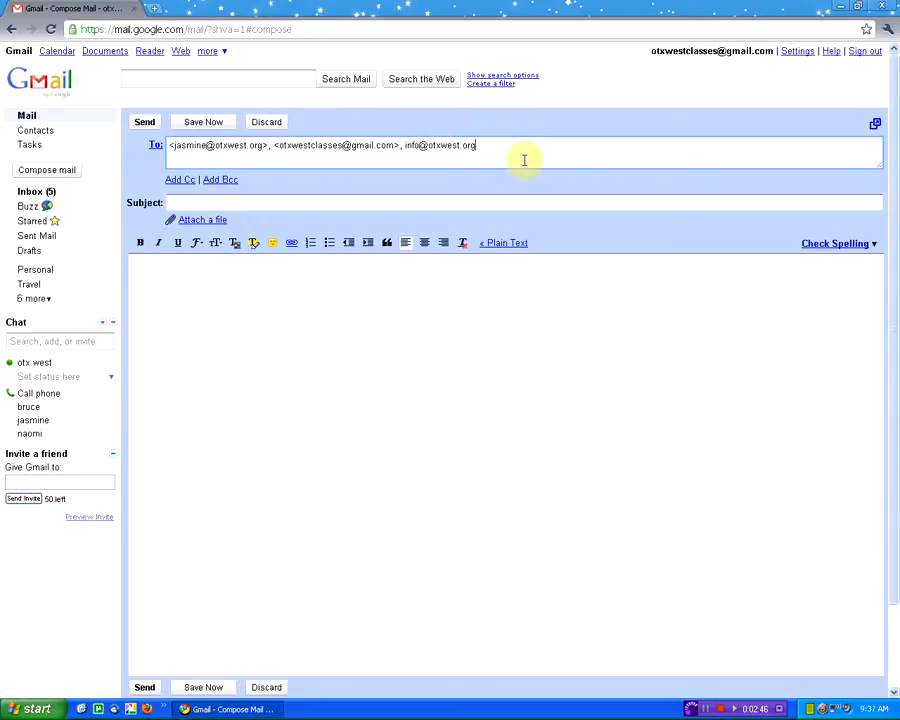
type(",")
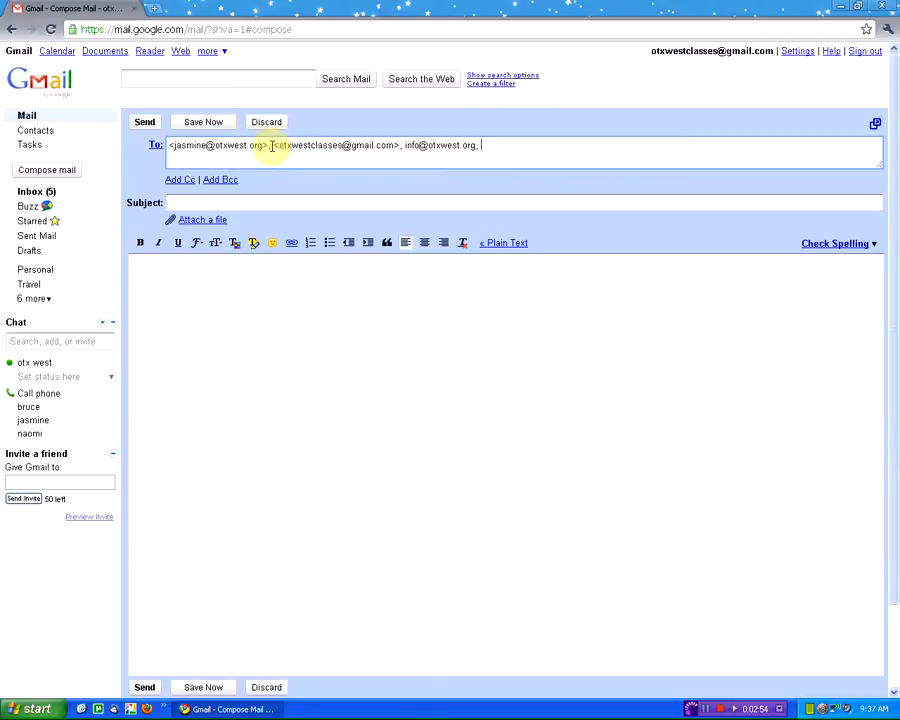
- Delete the contact and info addresses from To, leaving only the class account address
left_click_drag(277, 145, 201, 127)
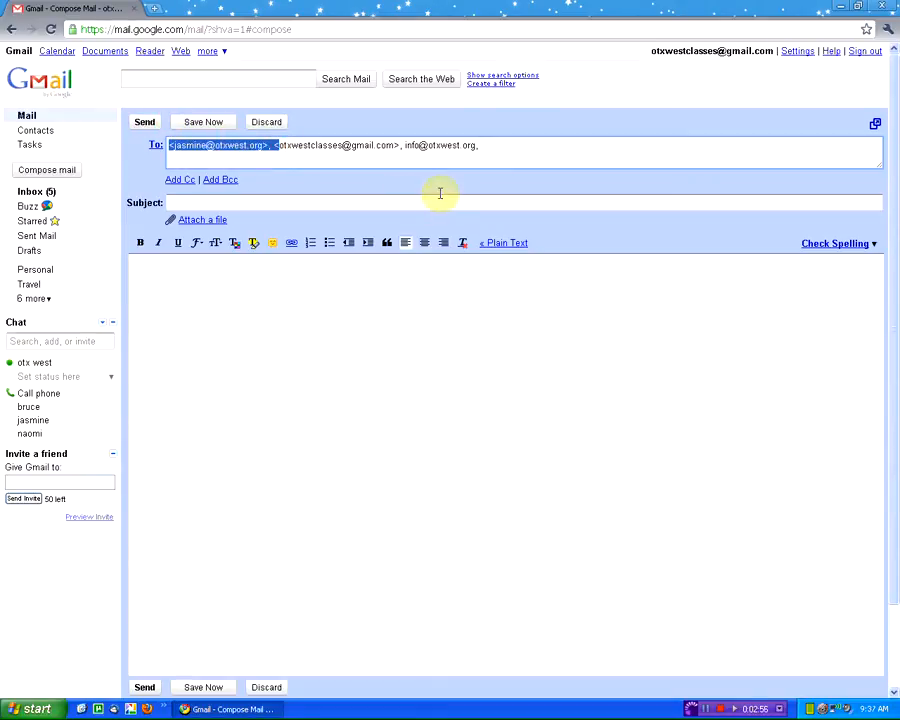
key("Delete")
left_click_drag(450, 138, 285, 148)
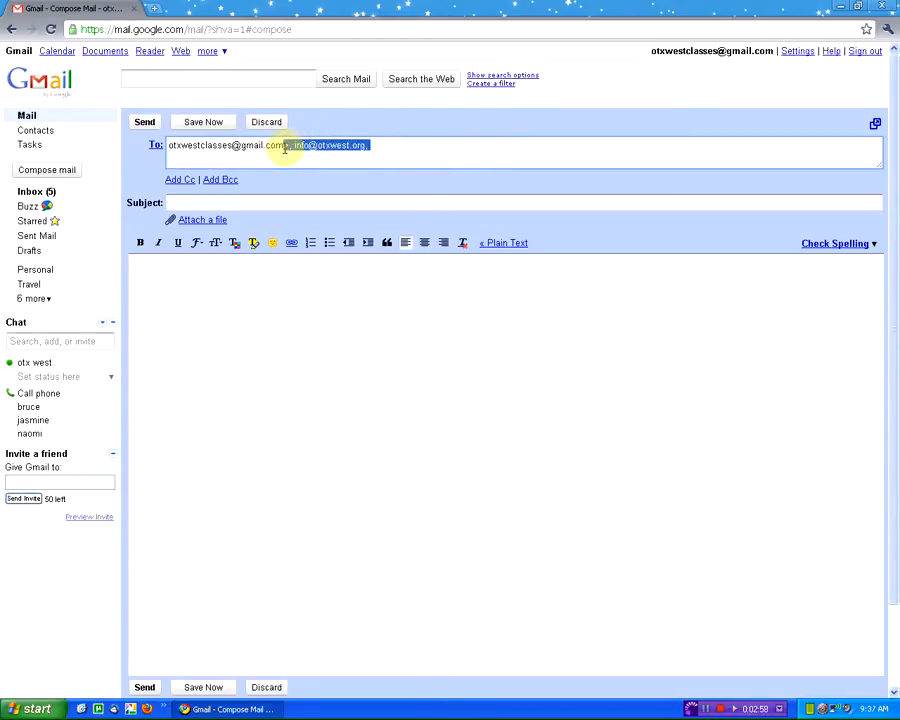
key("Delete")
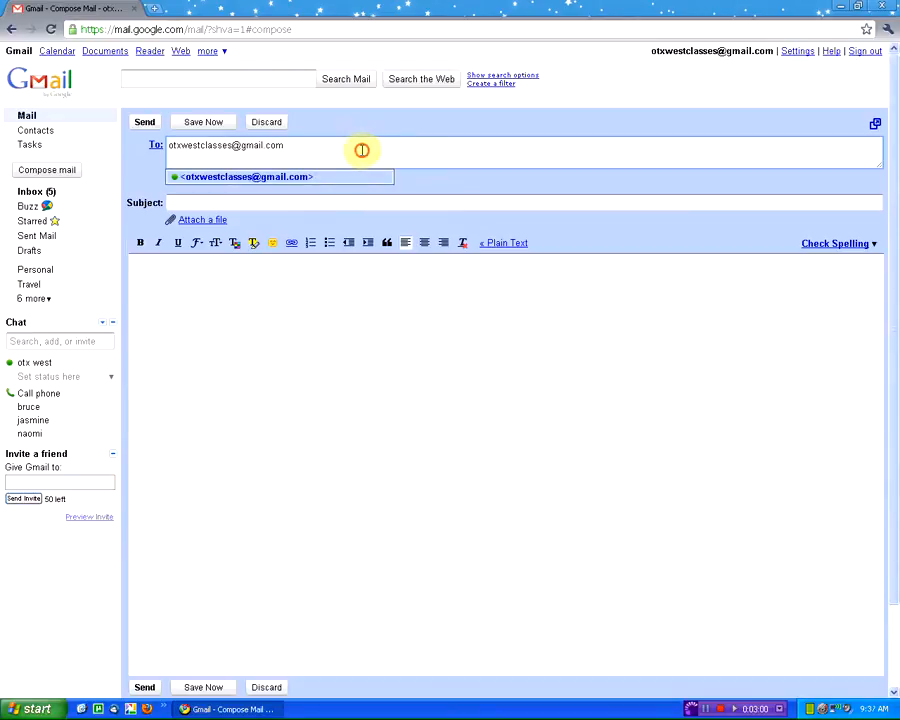
left_click(361, 150)
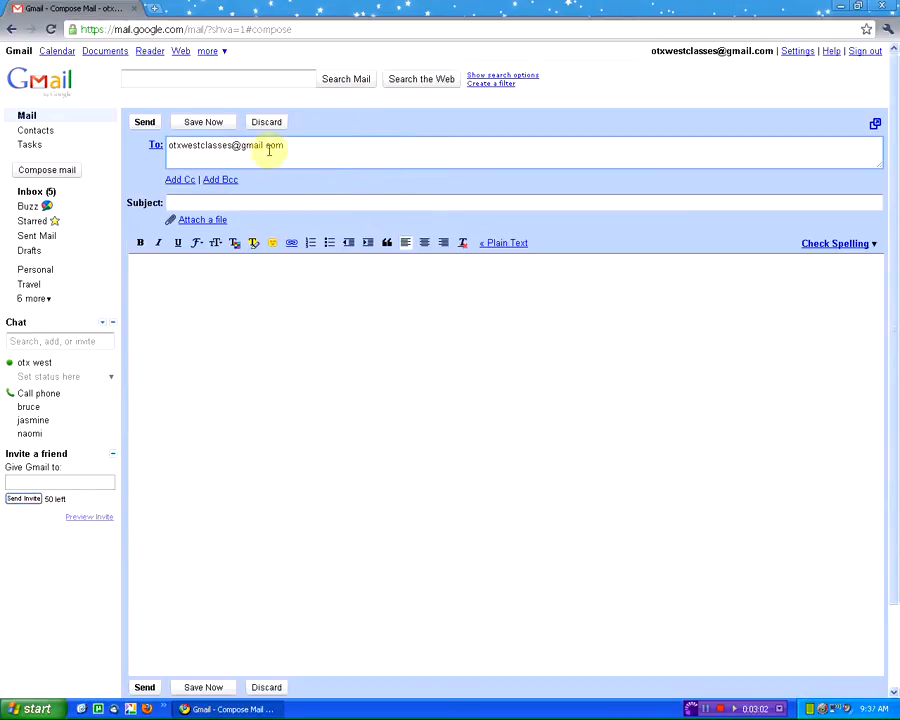
- Show empty Cc and Bcc recipient fields on the draft
left_click(178, 181)
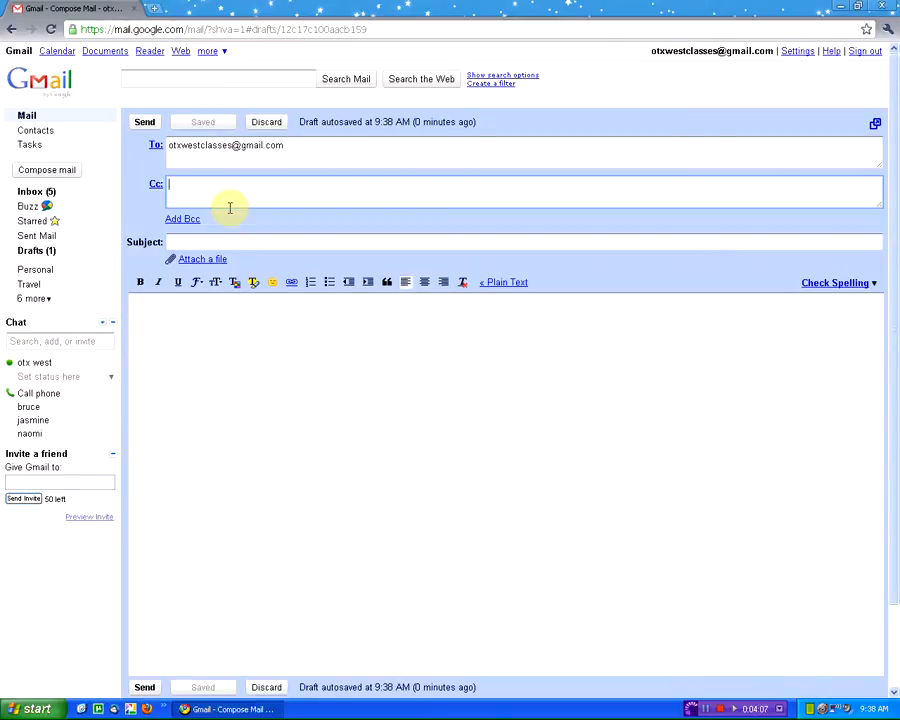
left_click(193, 219)
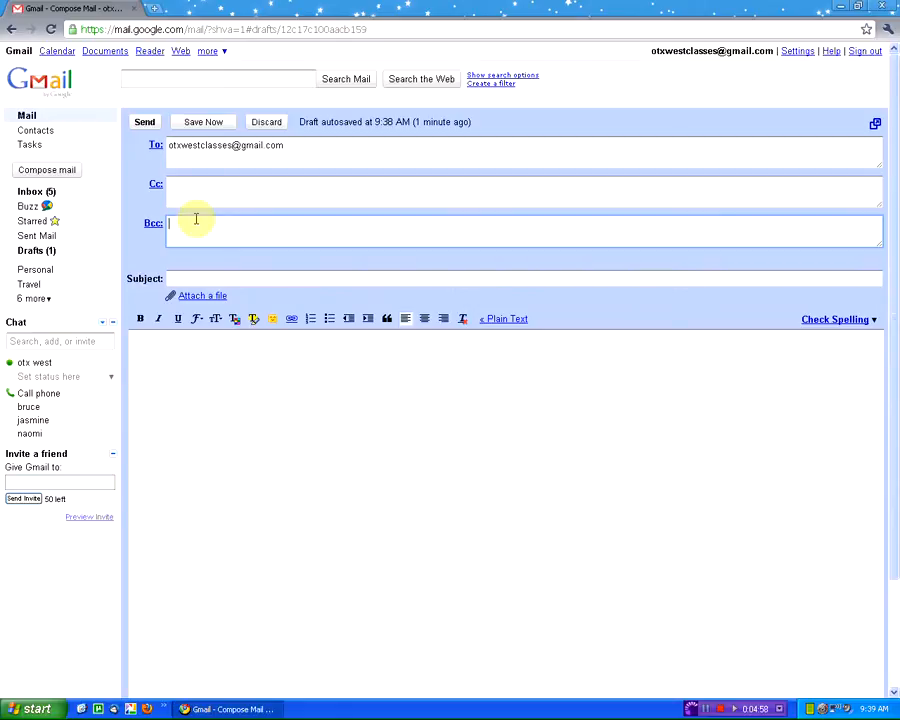
- Enter subject 'Hello from OTX' and a body of 'Hello', a sender introduction, and 'Have a great day'
left_click(216, 277)
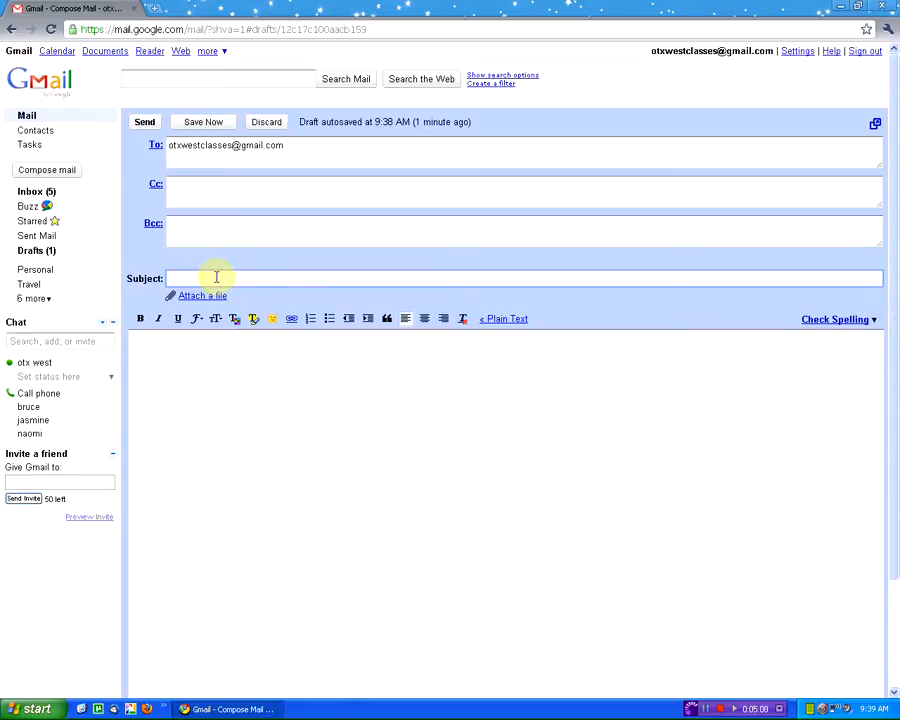
type("Hel")
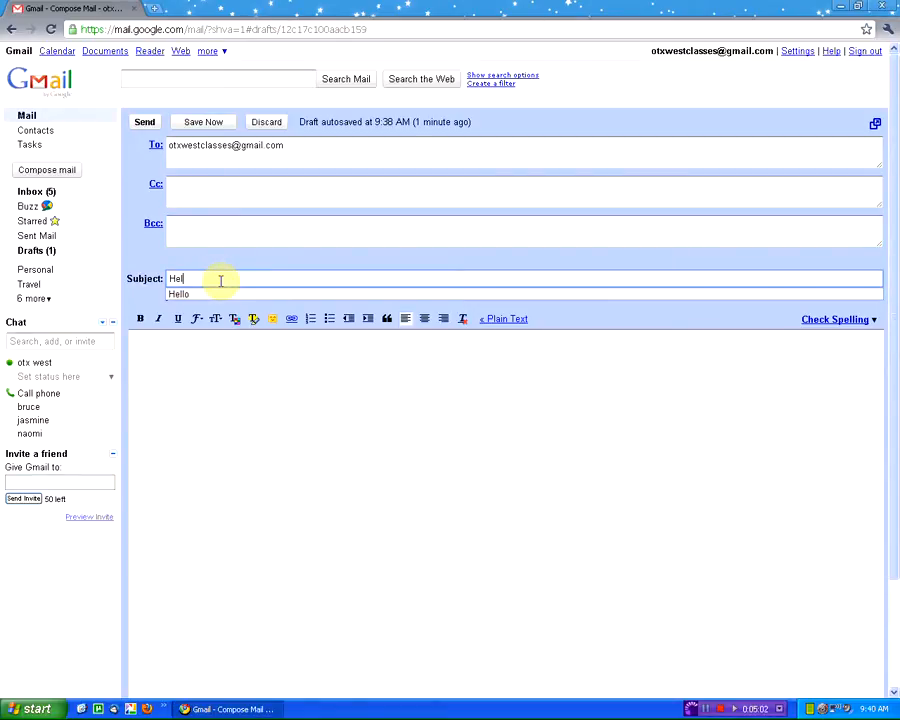
type("lo f")
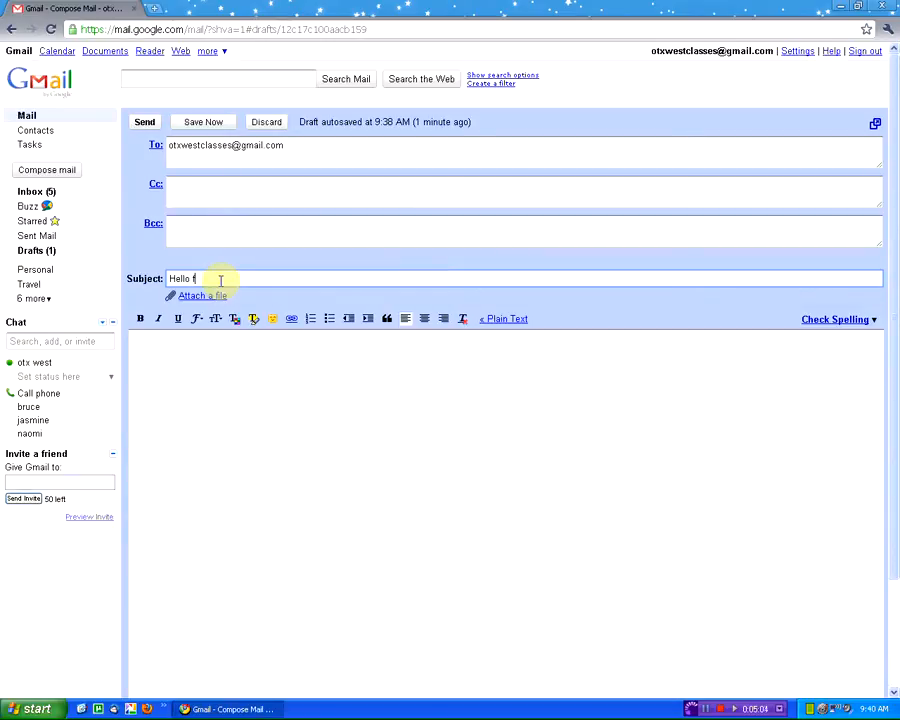
type("rom OTX")
left_click(215, 356)
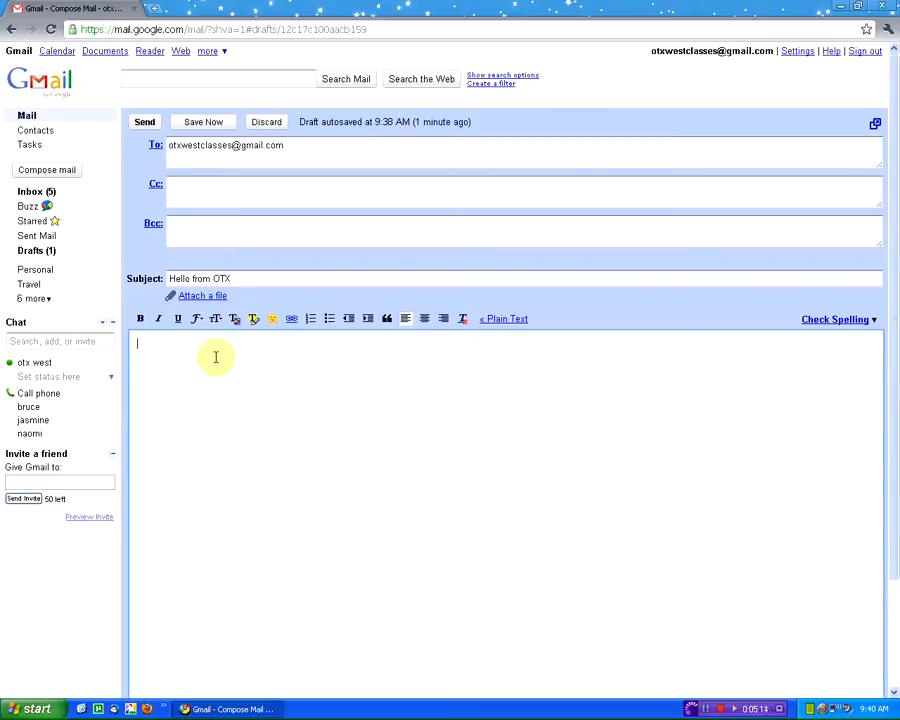
type("Hello")
key("Return")
key("Return")
type("This is Jasmine from OTX ")
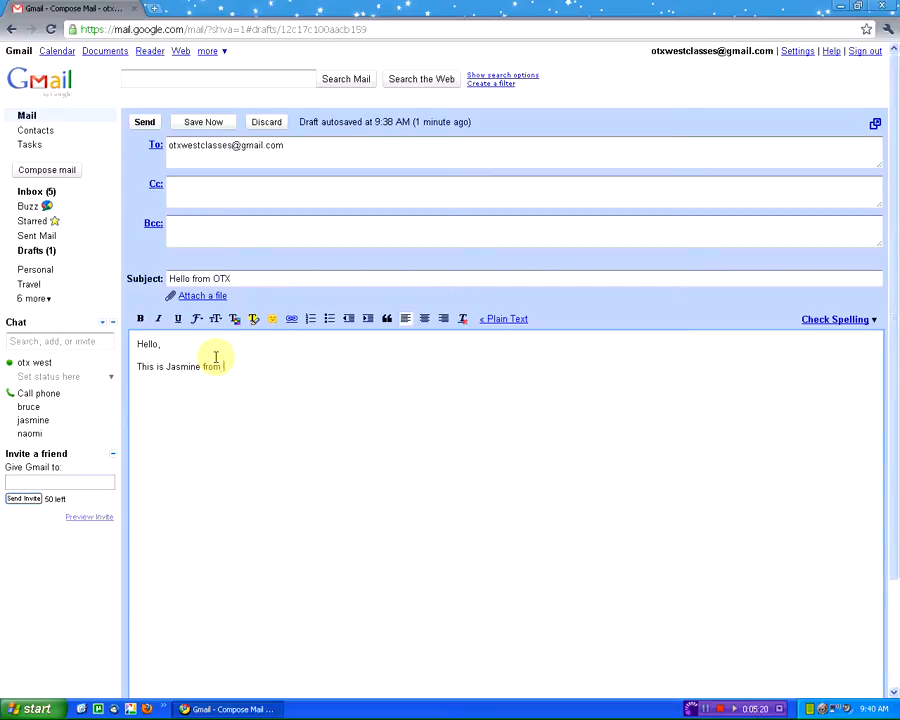
type("West")
key("Return")
type("Have a great day")
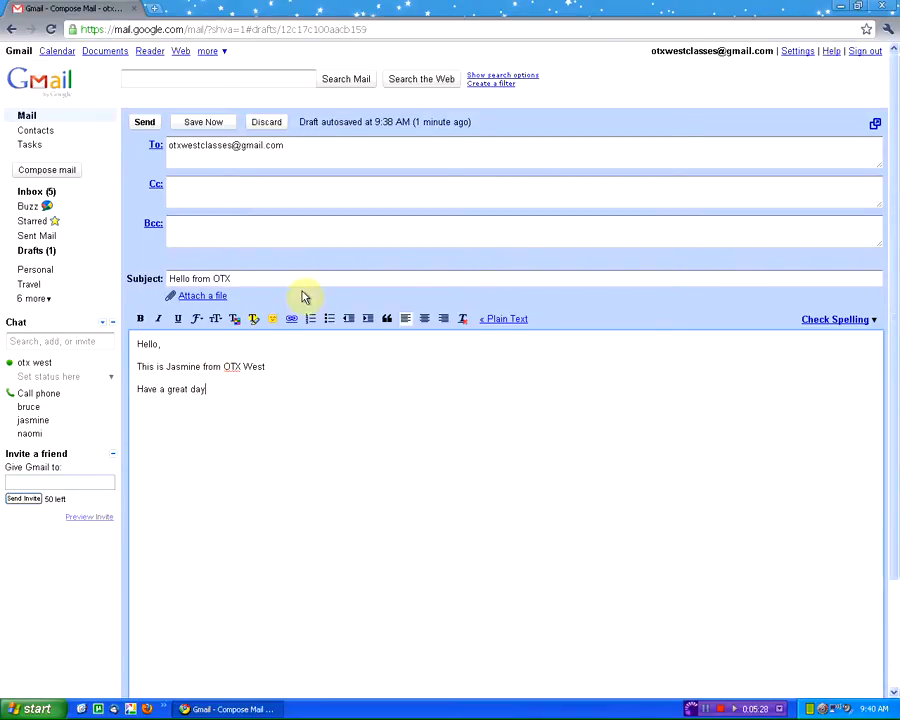
key("Return")
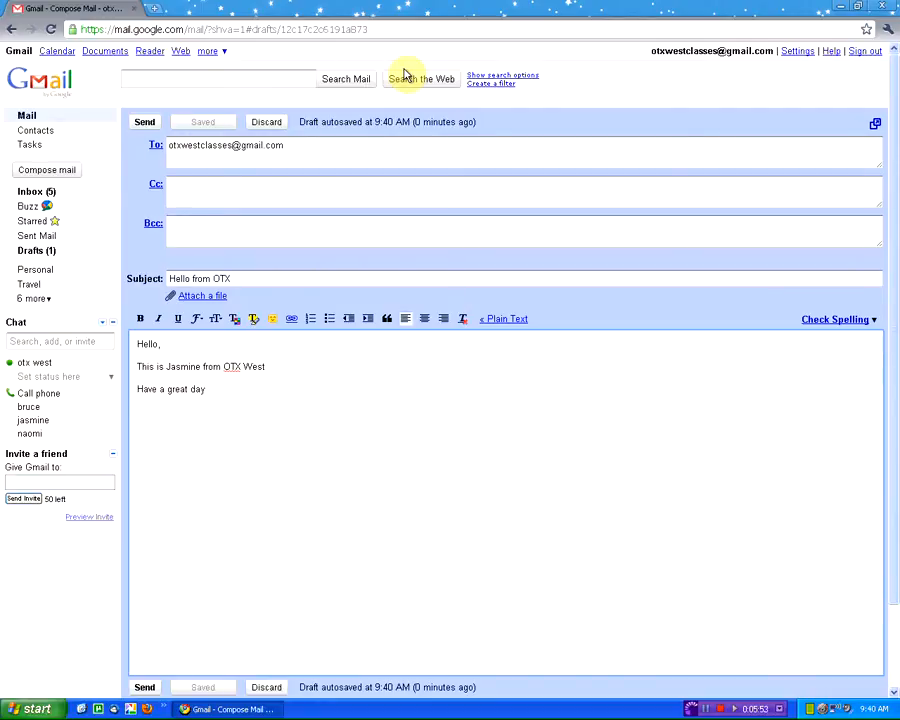
- Add the misspelled test word 'frgo' on a new line and run Check Spelling
key("Return")
key("Return")
key("Return")
type("hoe")
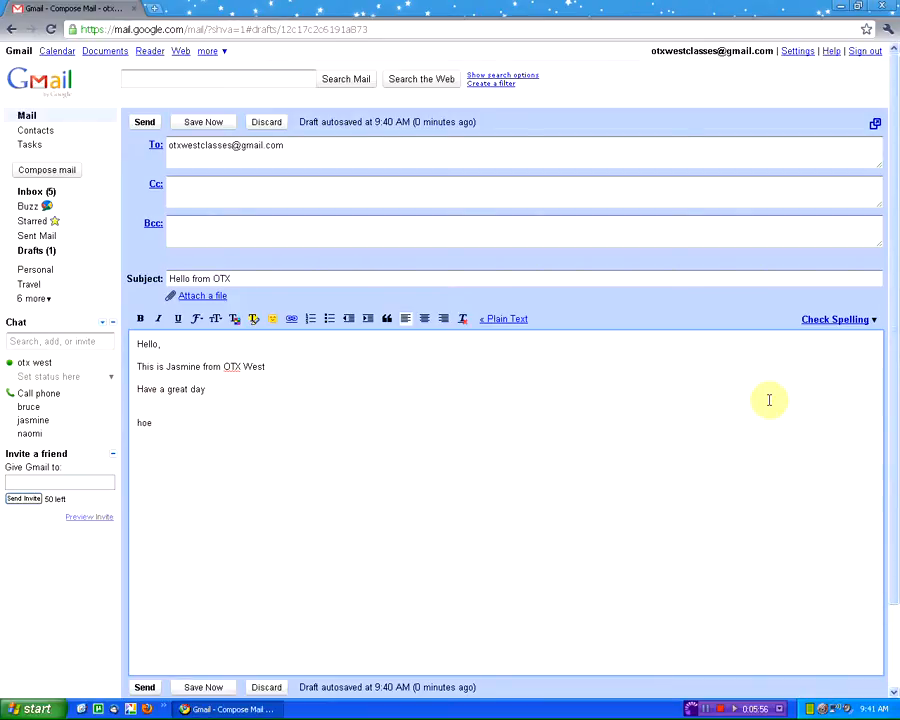
key("BackSpace")
key("BackSpace")
key("BackSpace")
type("frgo")
left_click(840, 318)
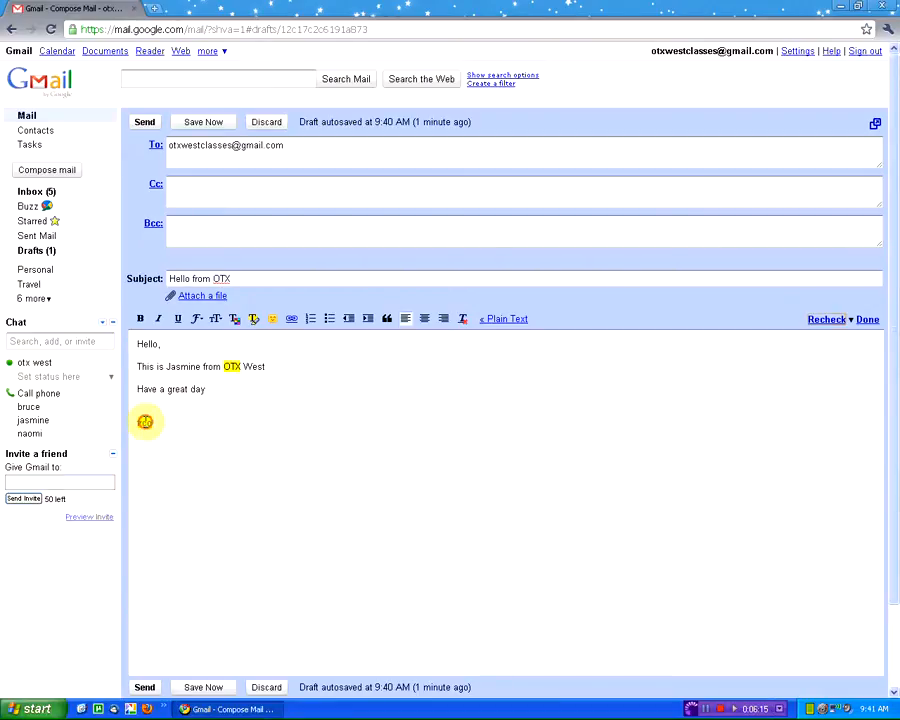
- Replace the flagged 'frgo' with the suggestion 'frog' and finish the spell check
left_click(144, 422)
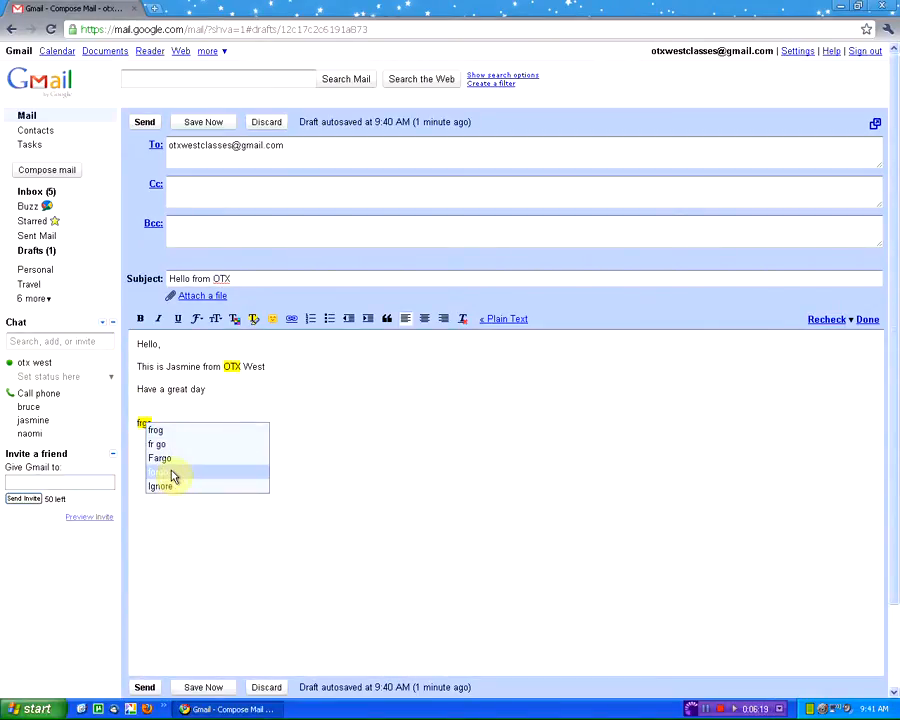
left_click(182, 430)
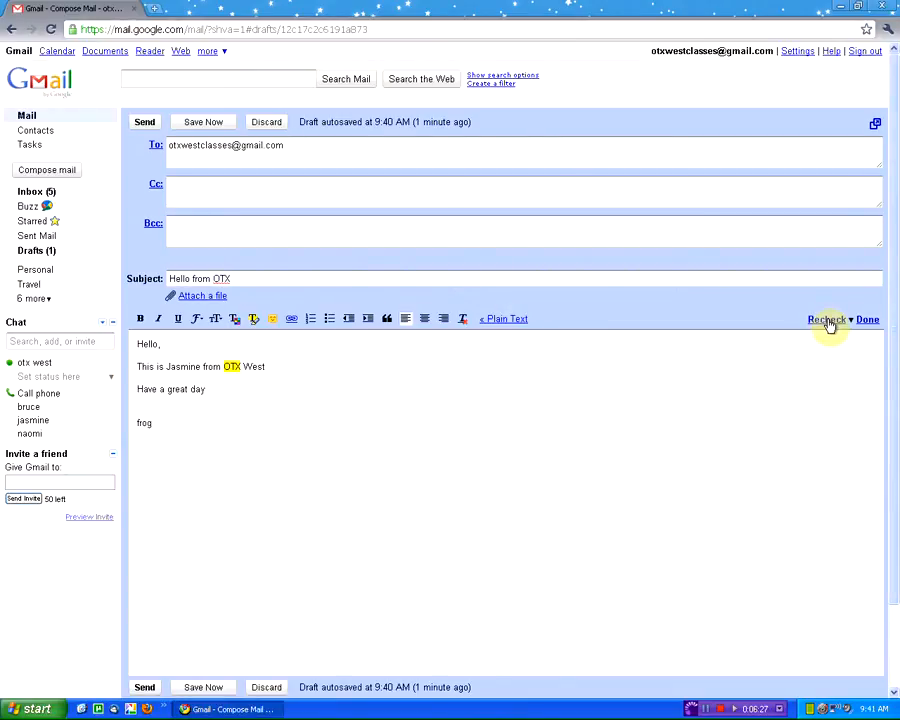
left_click(867, 320)
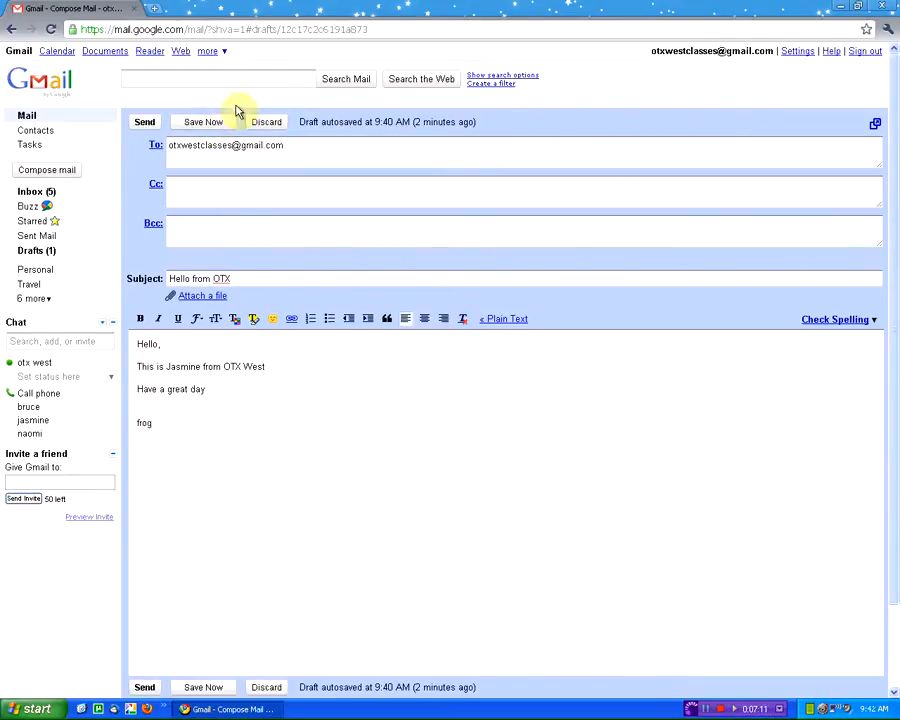
- Save the 'Hello from OTX' draft with Save Now
left_click(202, 124)
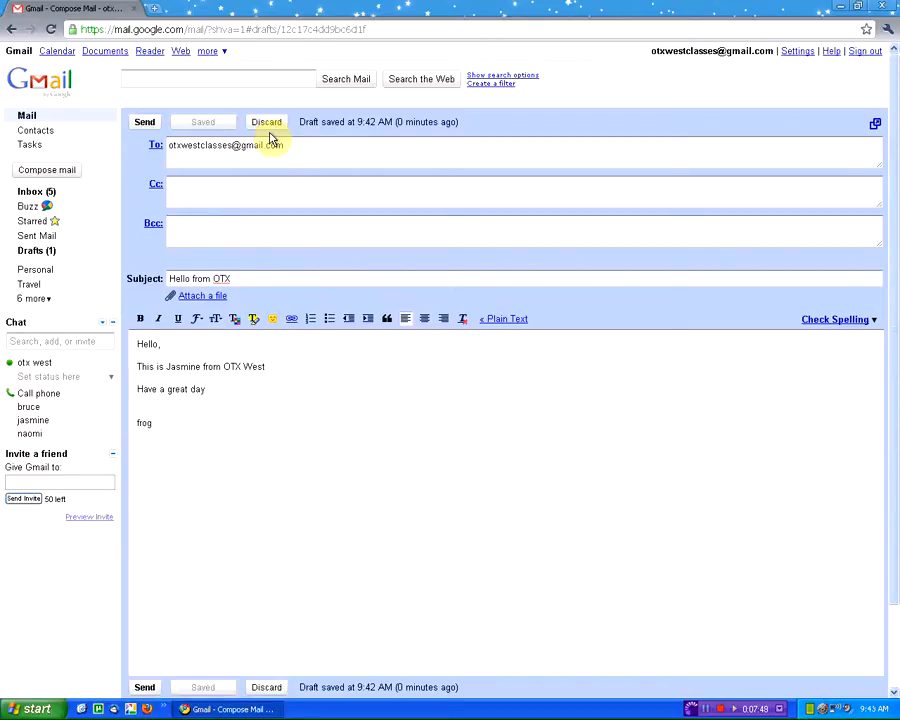
- Send the 'Hello from OTX' message to the class account
left_click(150, 121)
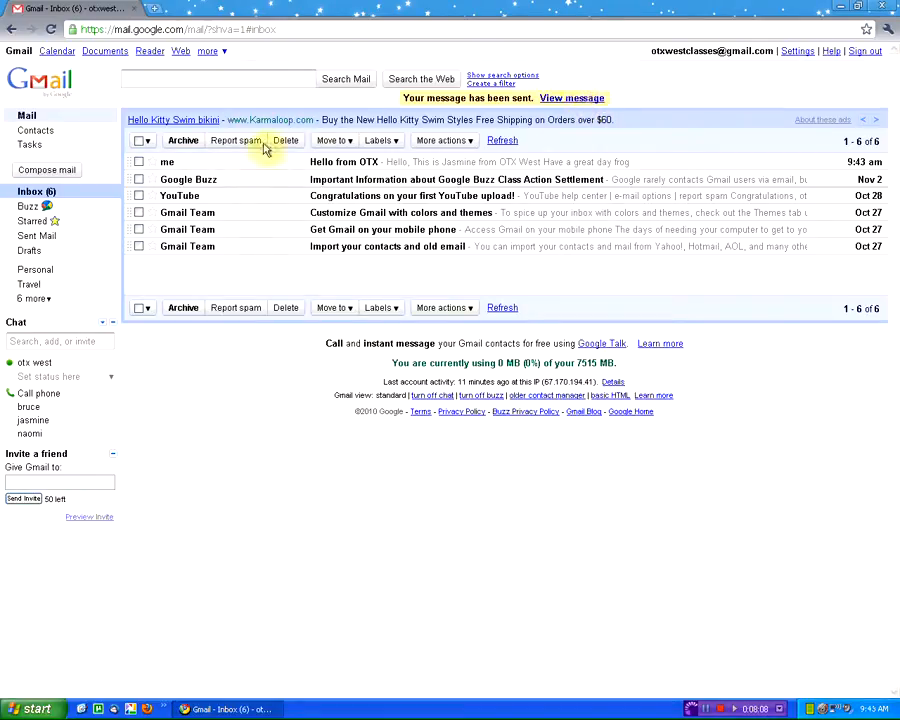
- Open the 'Hello from OTX' message from the Sent Mail folder
left_click(37, 238)
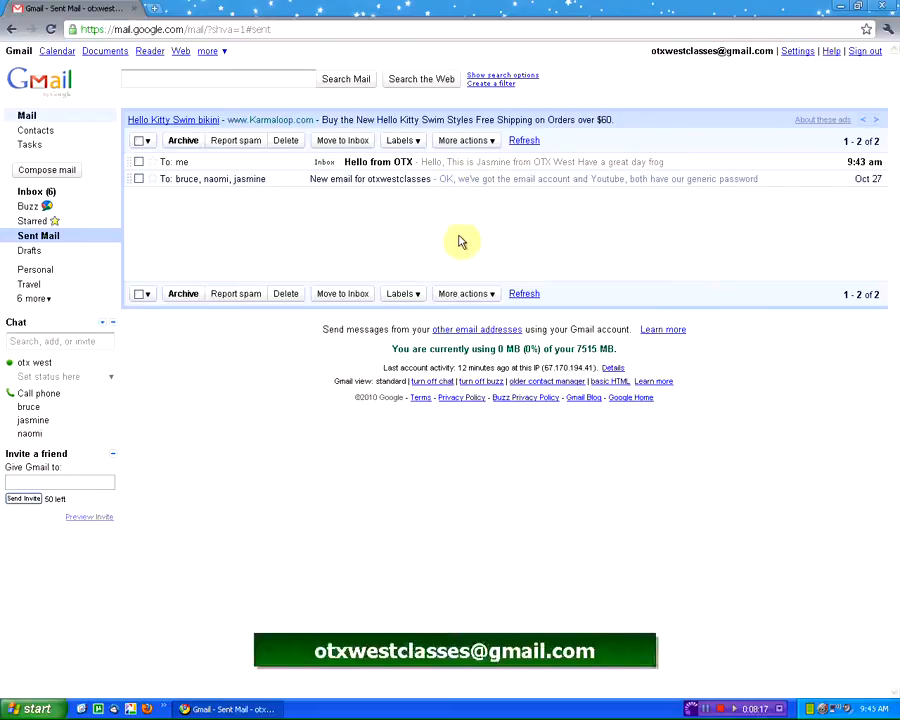
left_click(426, 161)
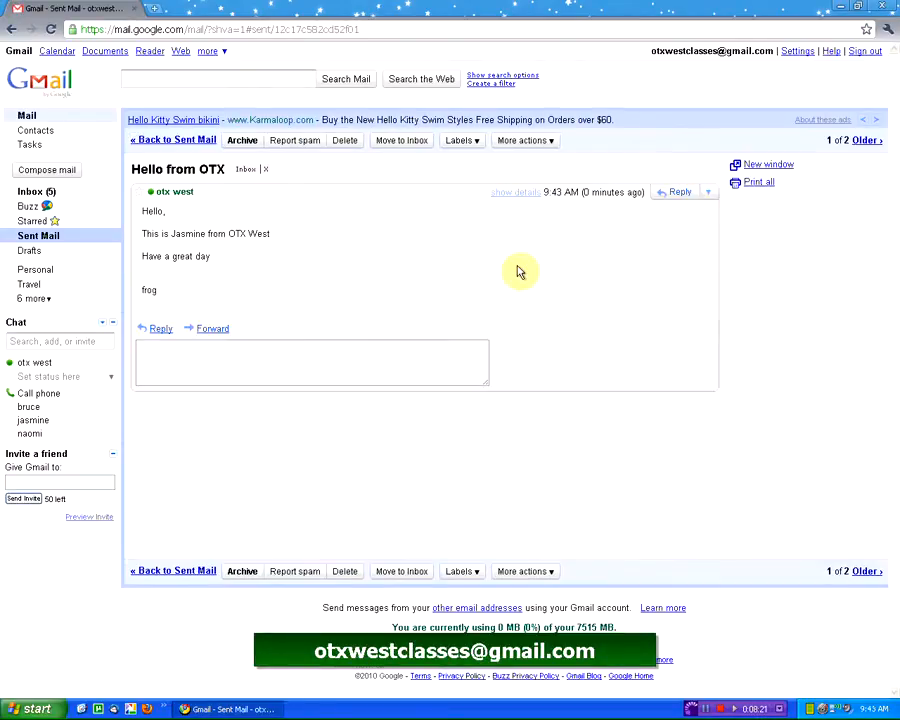